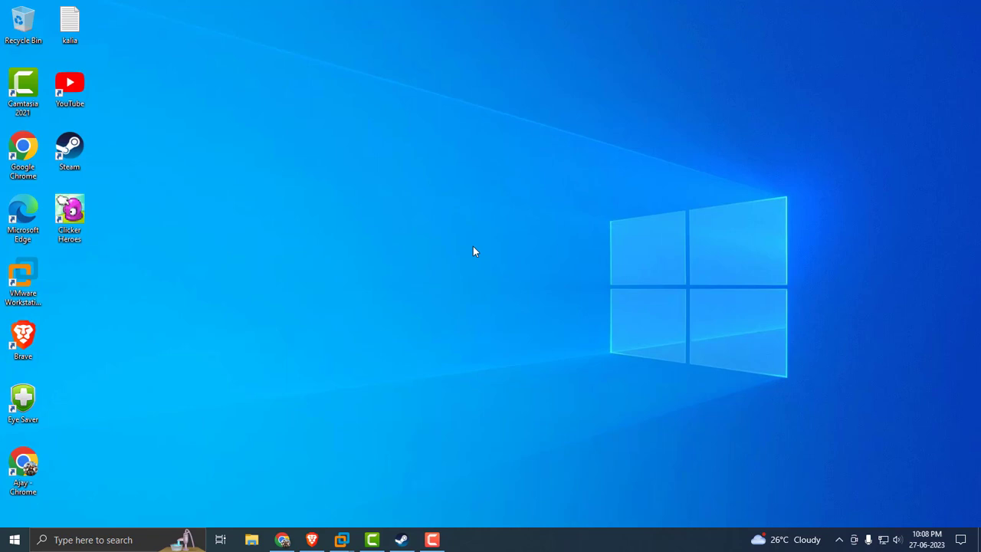
Look through the tray menus for Eye Saver, Windows Security, Intel graphics and the sound manager.
click(838, 539)
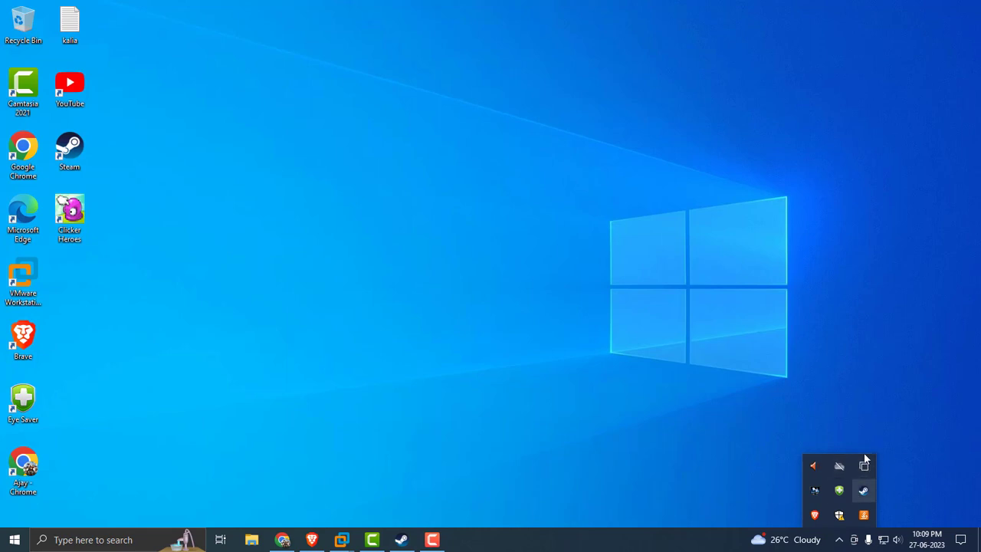
right_click(840, 497)
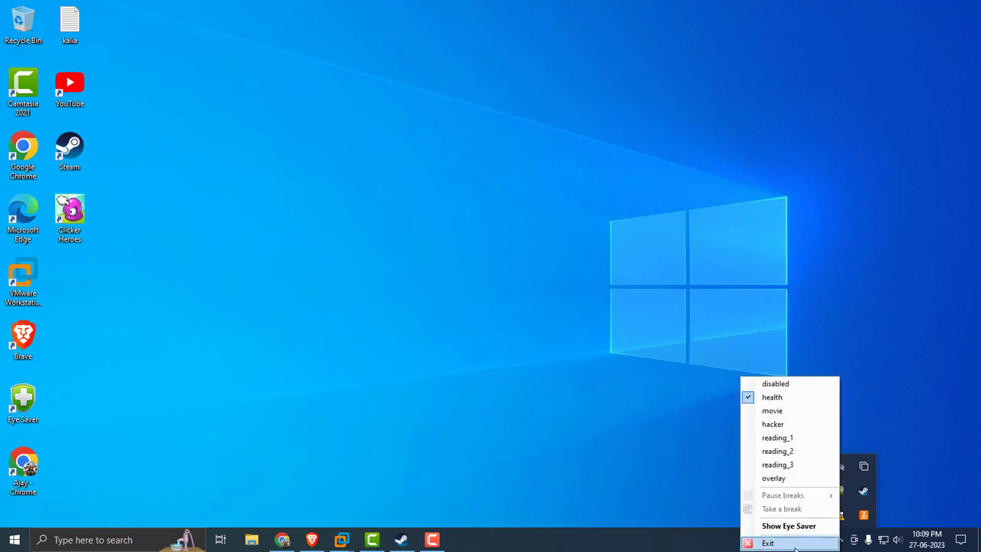
click(701, 467)
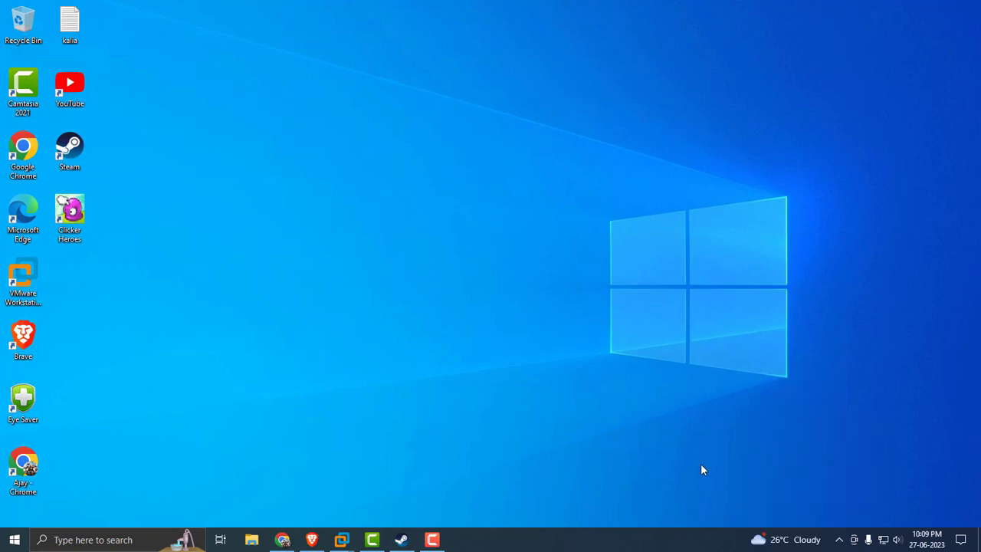
click(840, 540)
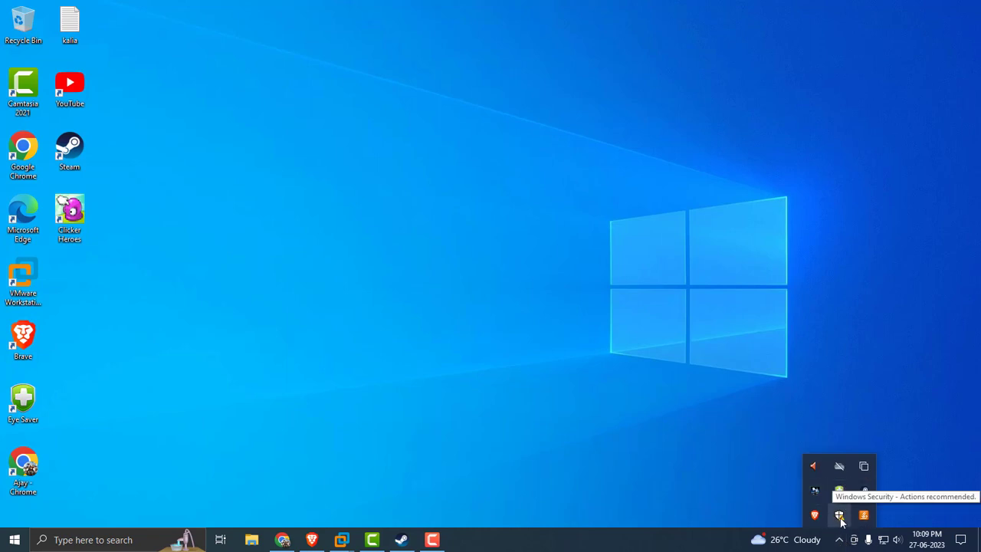
right_click(841, 519)
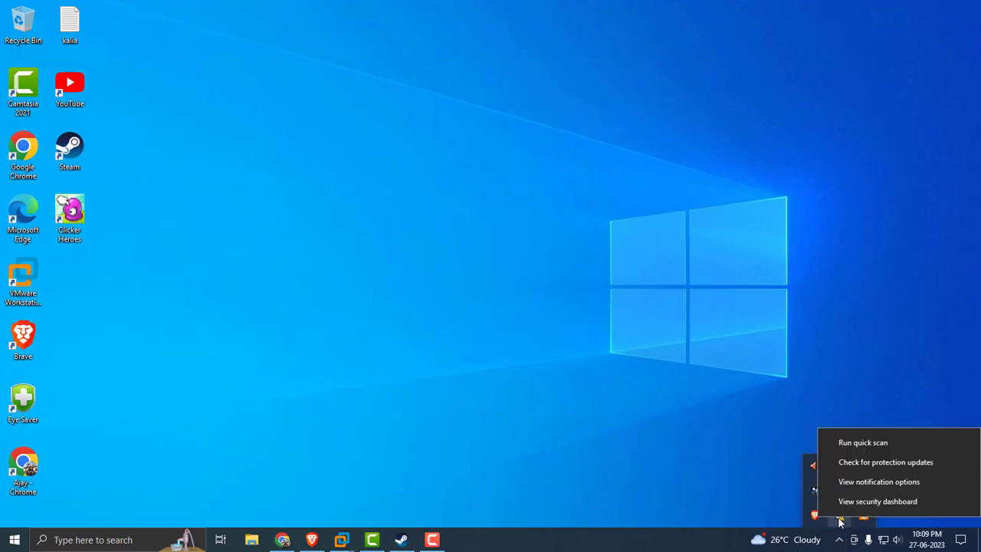
click(814, 491)
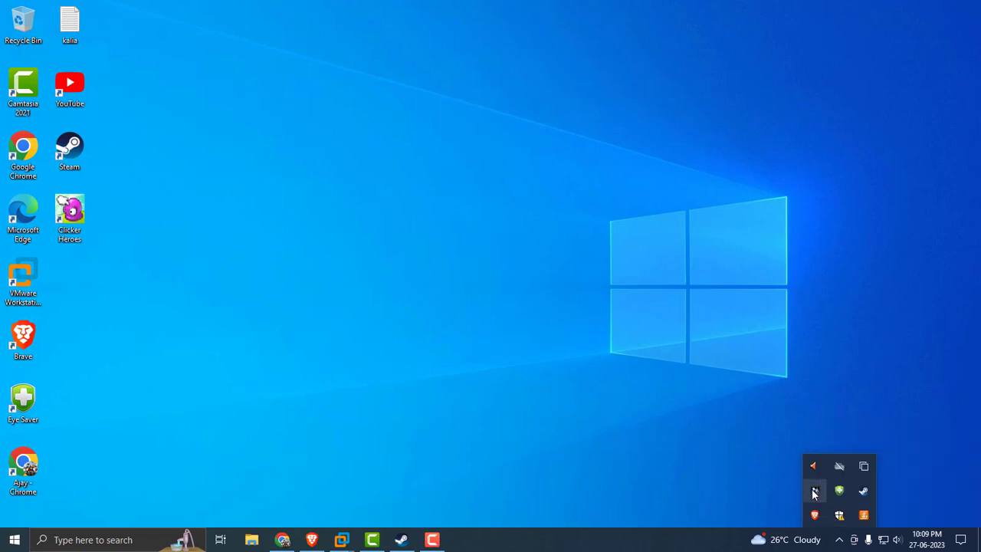
right_click(816, 495)
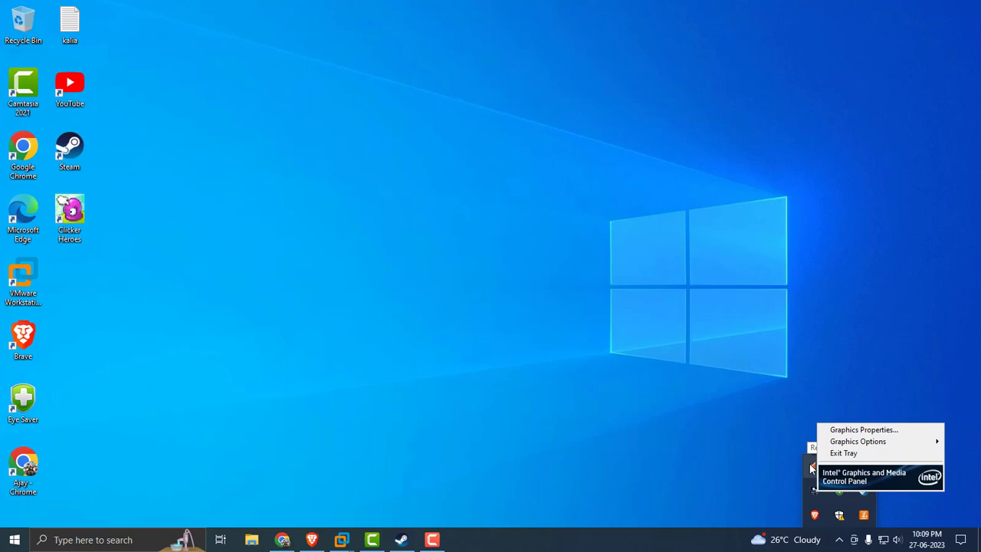
right_click(812, 467)
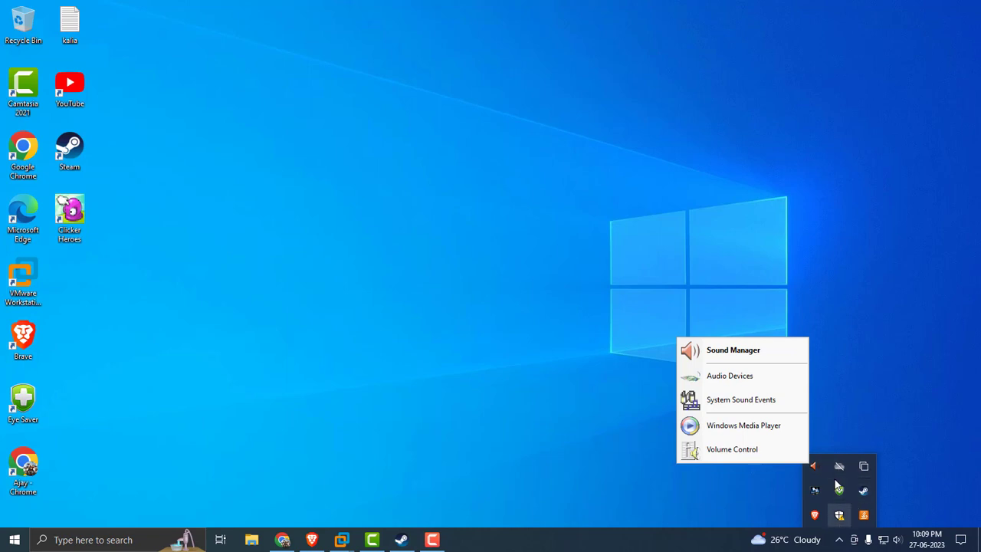
click(841, 540)
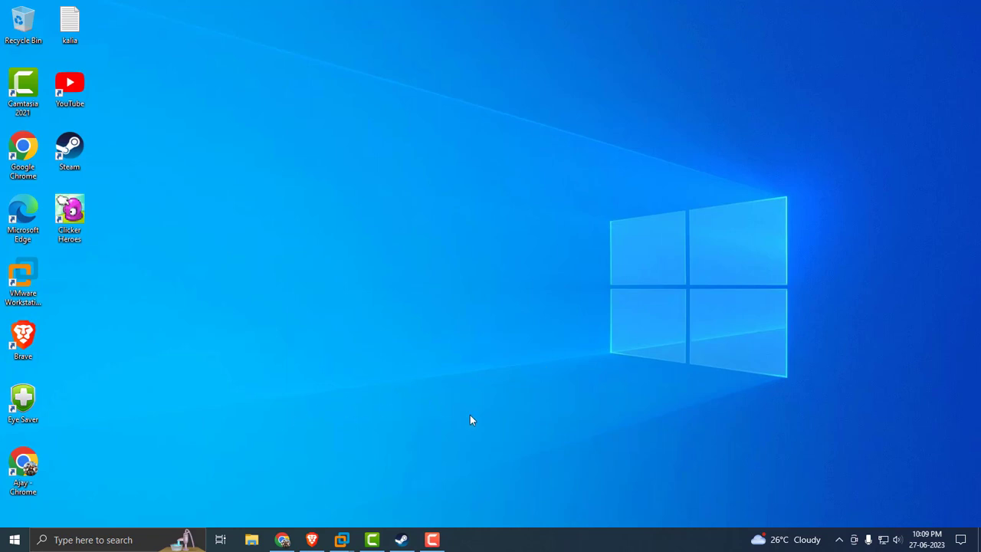
Set steam.exe to Realtime priority in Task Manager's Details list, then close Task Manager.
right_click(544, 544)
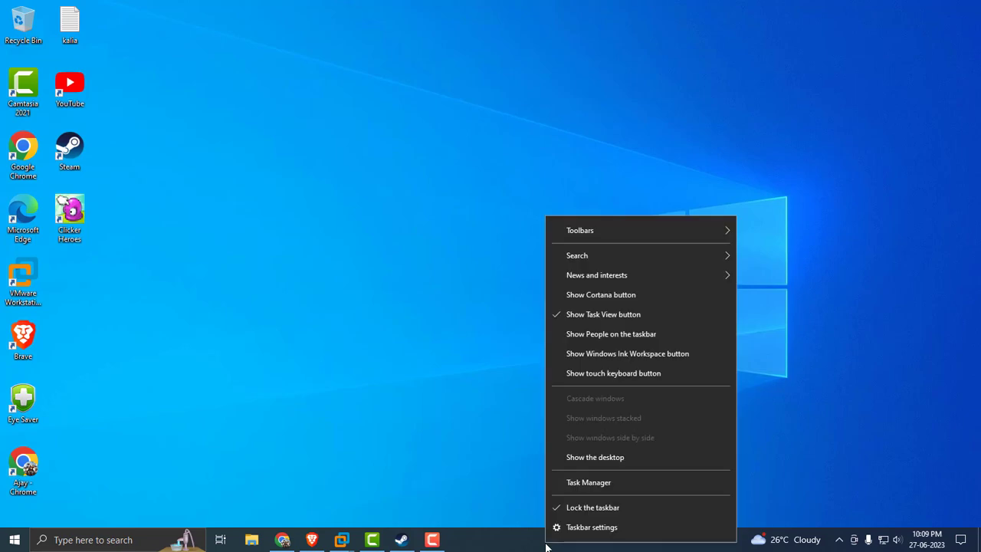
click(595, 484)
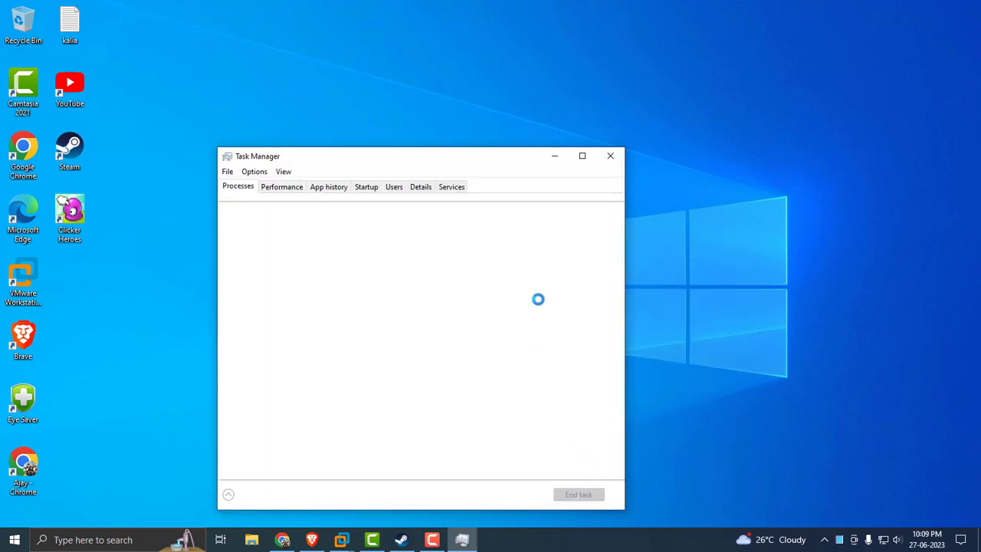
click(583, 157)
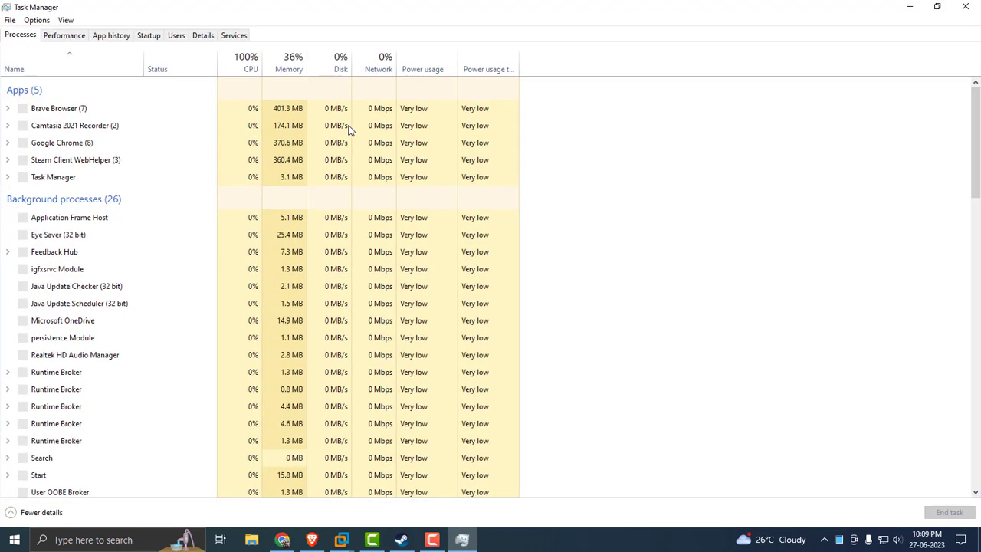
click(202, 36)
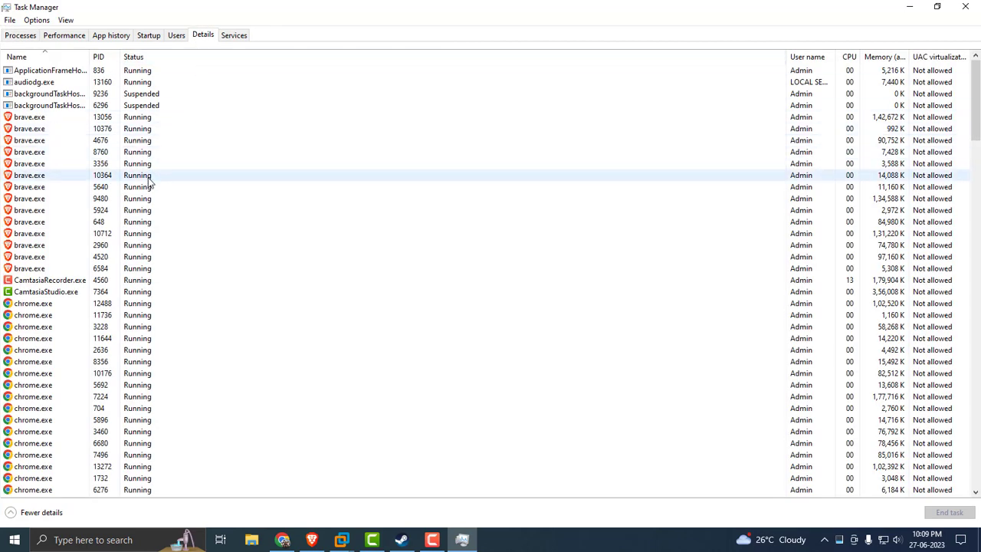
scroll(150, 182, down, 17)
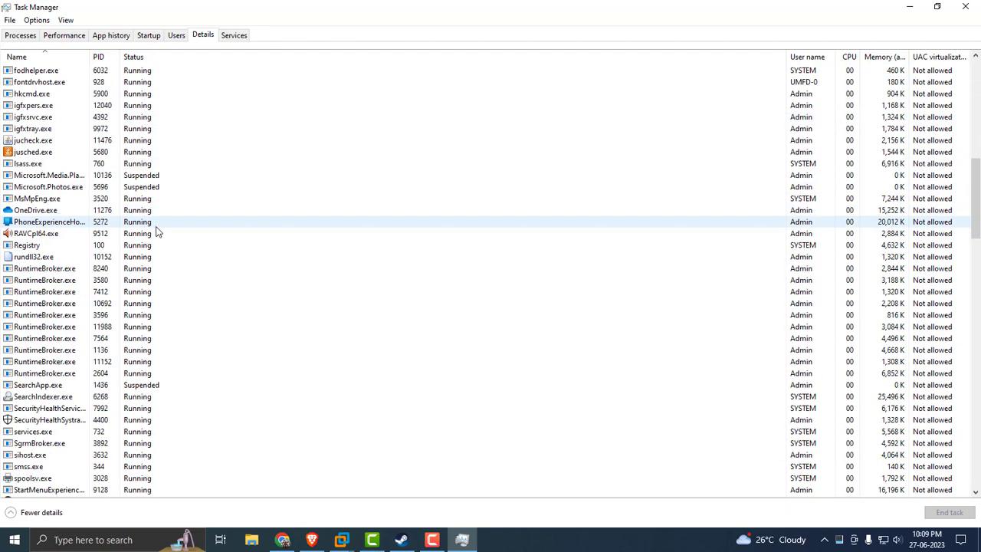
scroll(157, 232, down, 7)
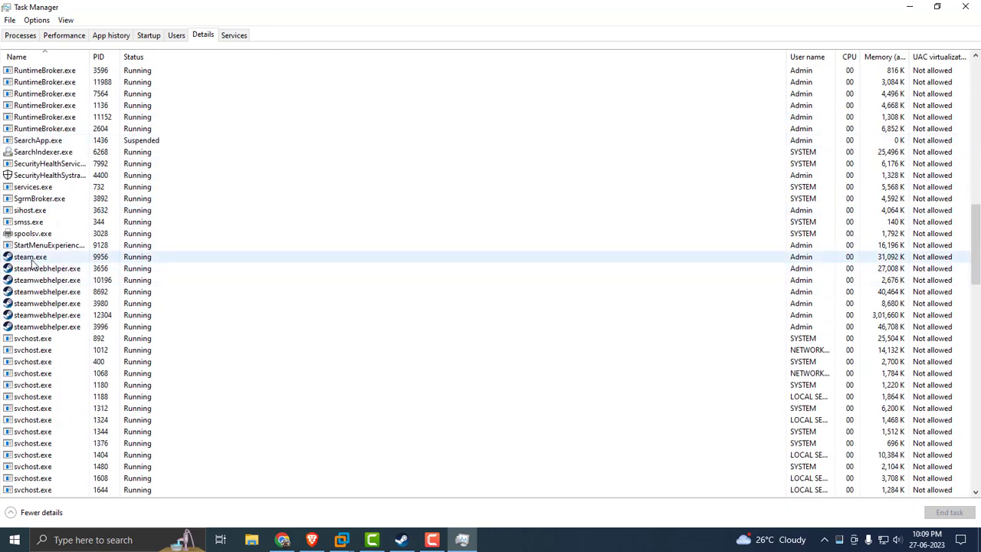
right_click(41, 262)
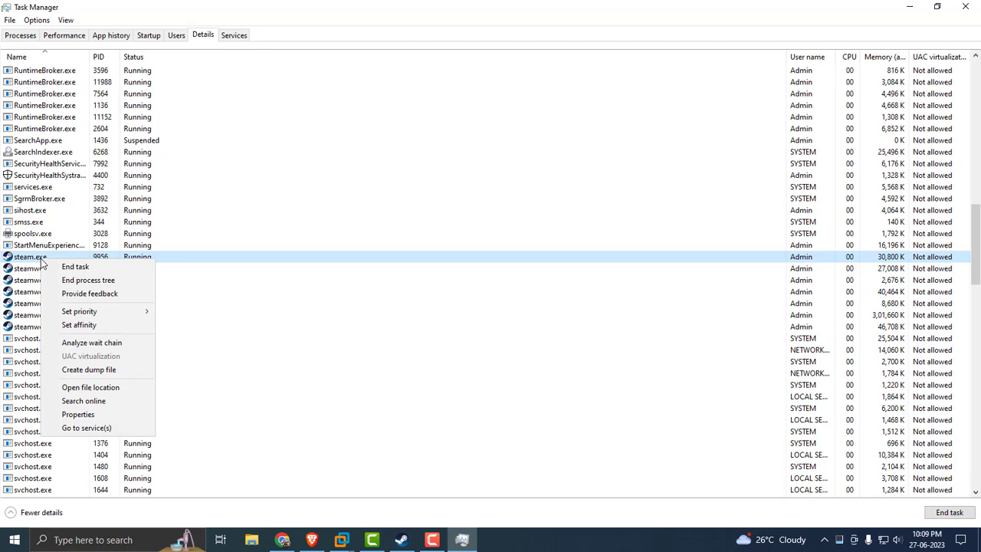
mouse_move(84, 311)
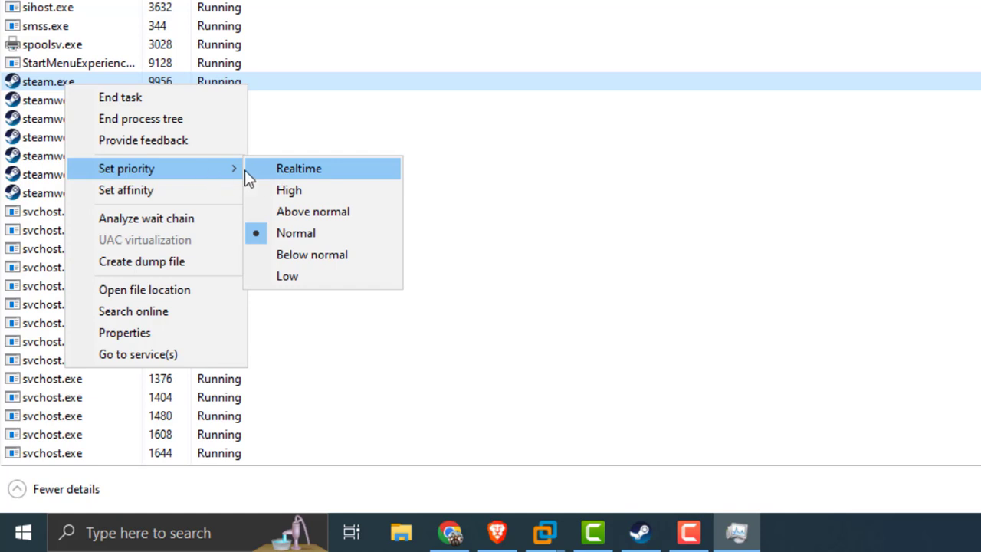
click(295, 172)
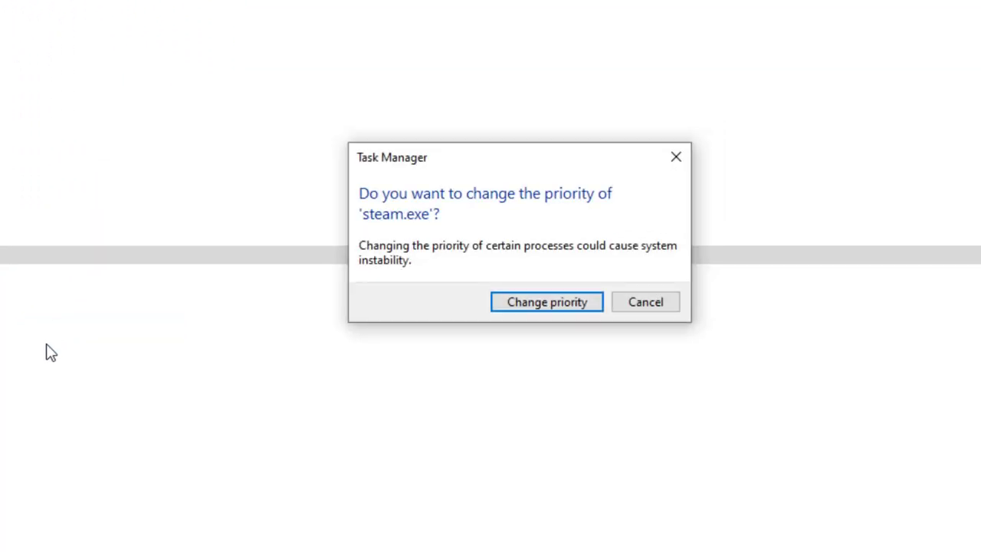
click(532, 308)
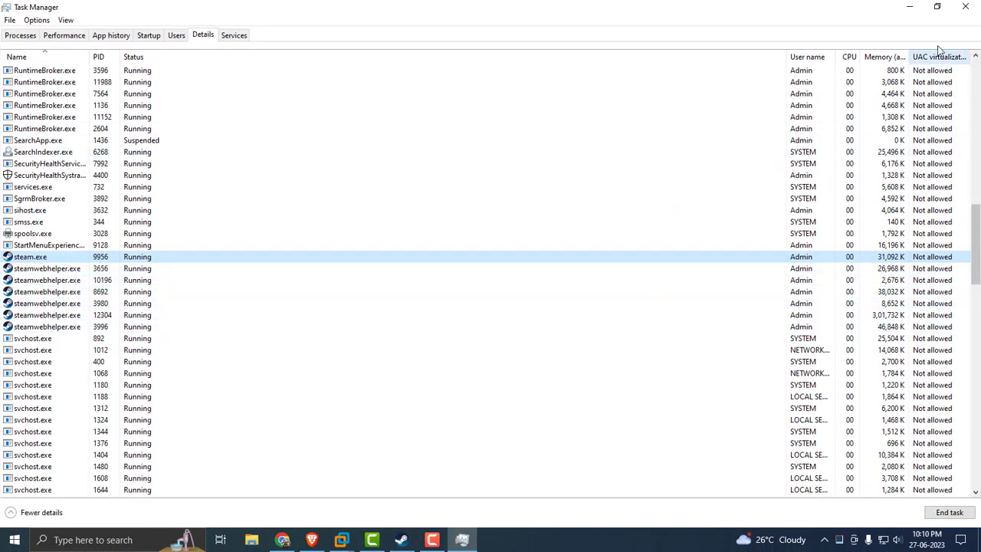
click(970, 8)
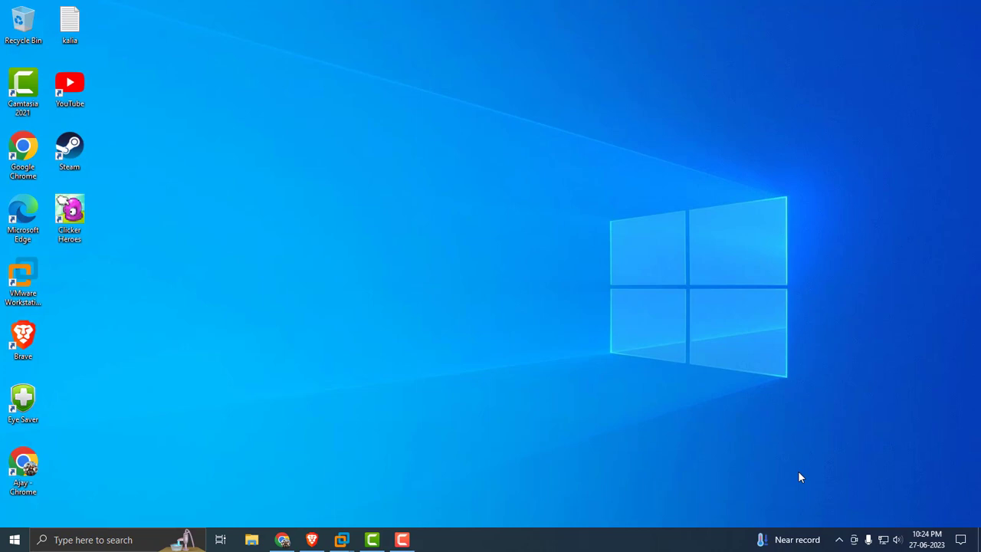
Open Steam Settings from the tray icon and go to the Downloads page.
click(839, 541)
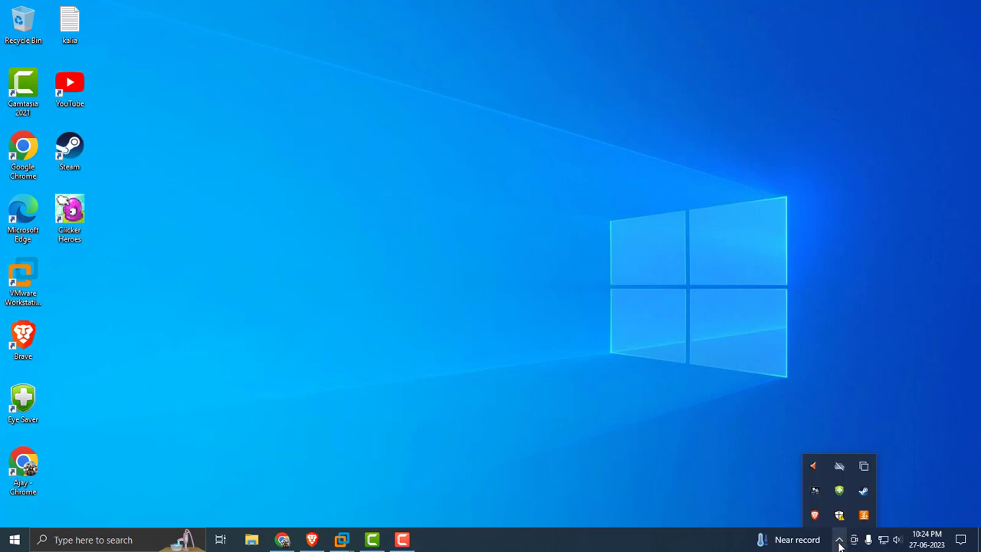
right_click(862, 494)
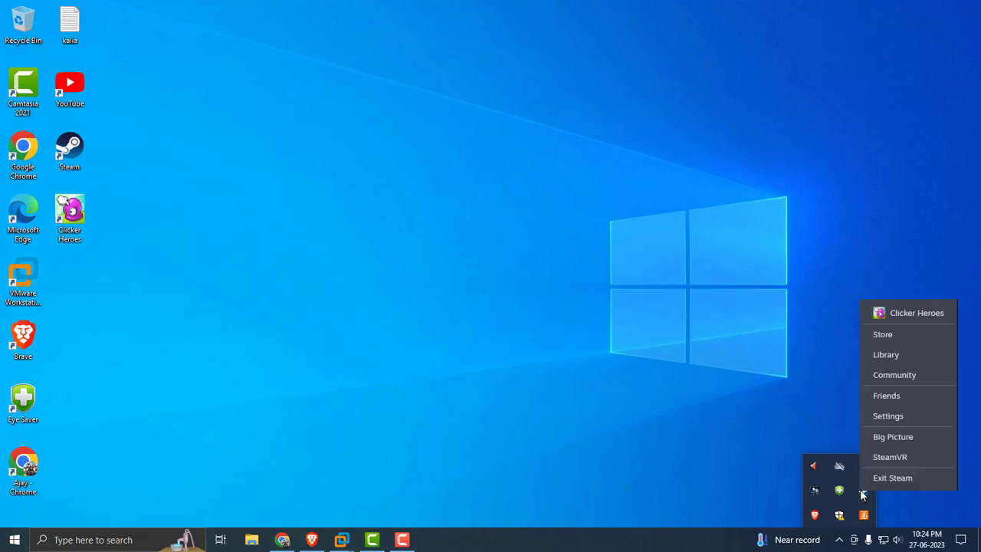
click(877, 416)
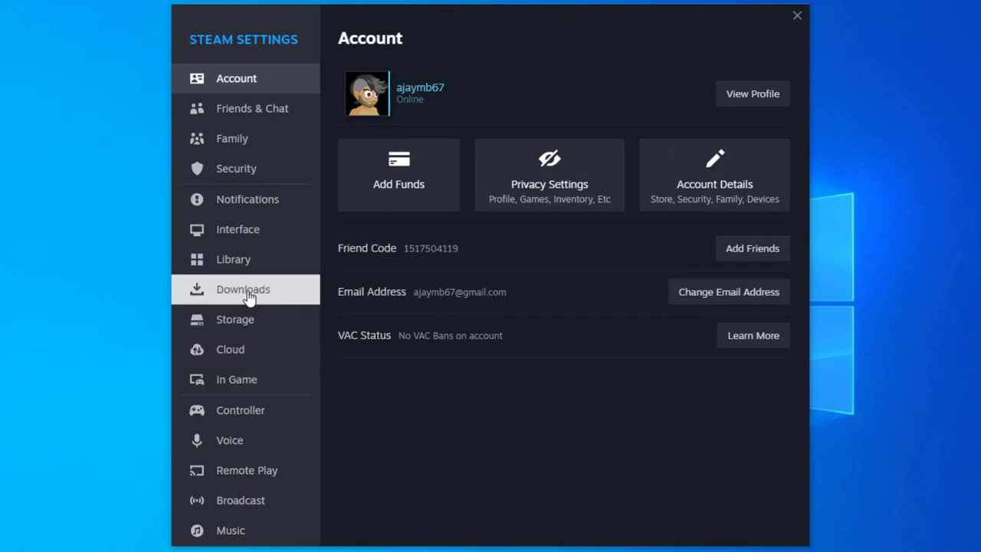
click(250, 297)
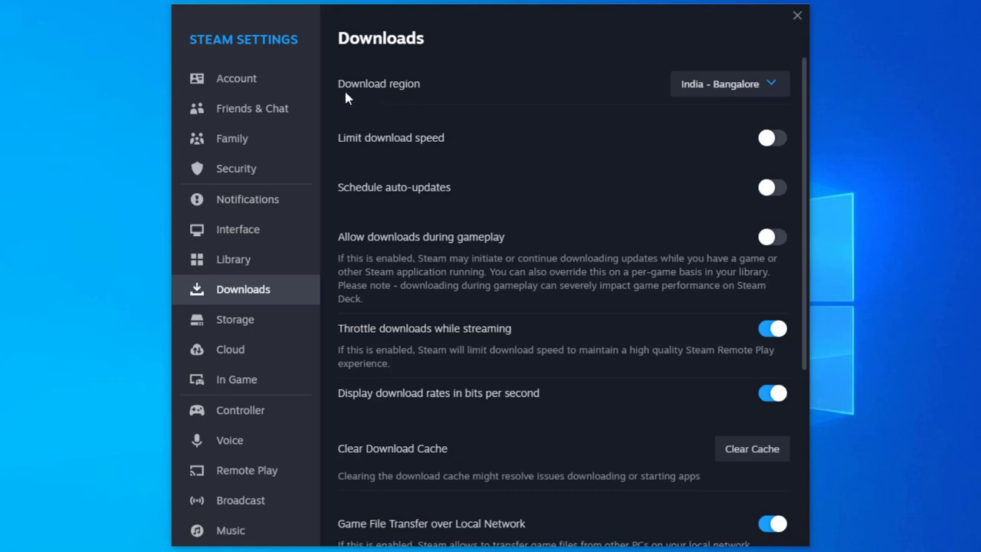
Scroll through the Download region list, currently India - Bangalore.
click(746, 86)
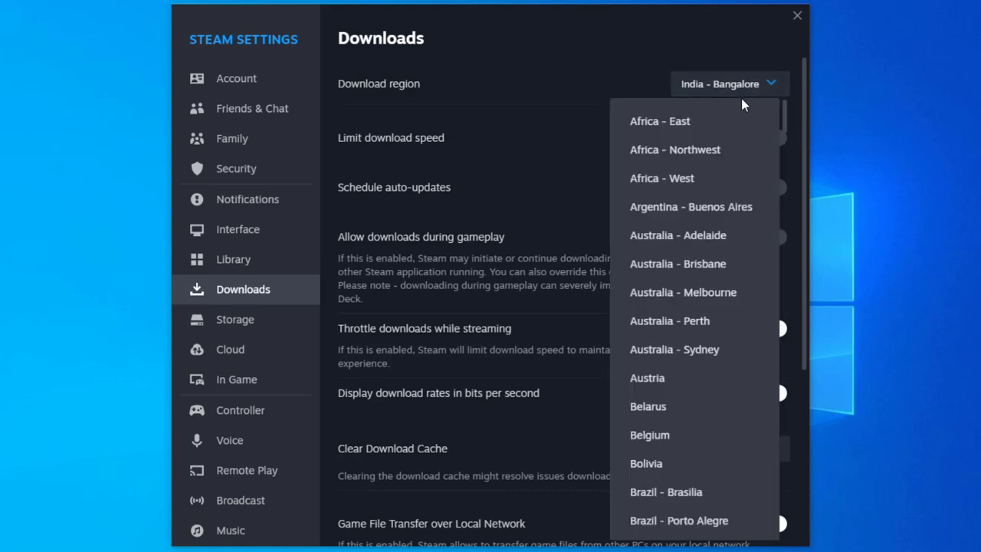
scroll(692, 234, down, 20)
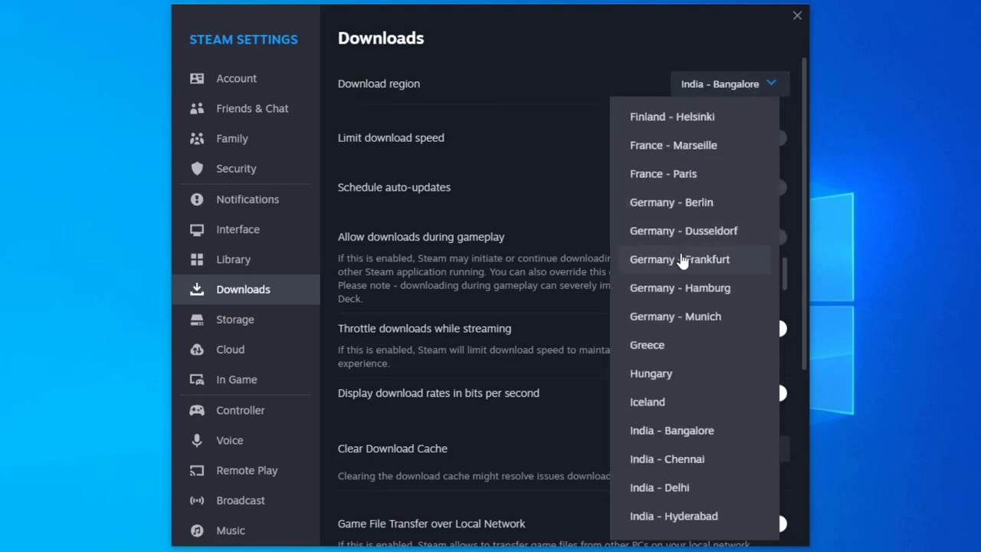
scroll(682, 229, up, 1)
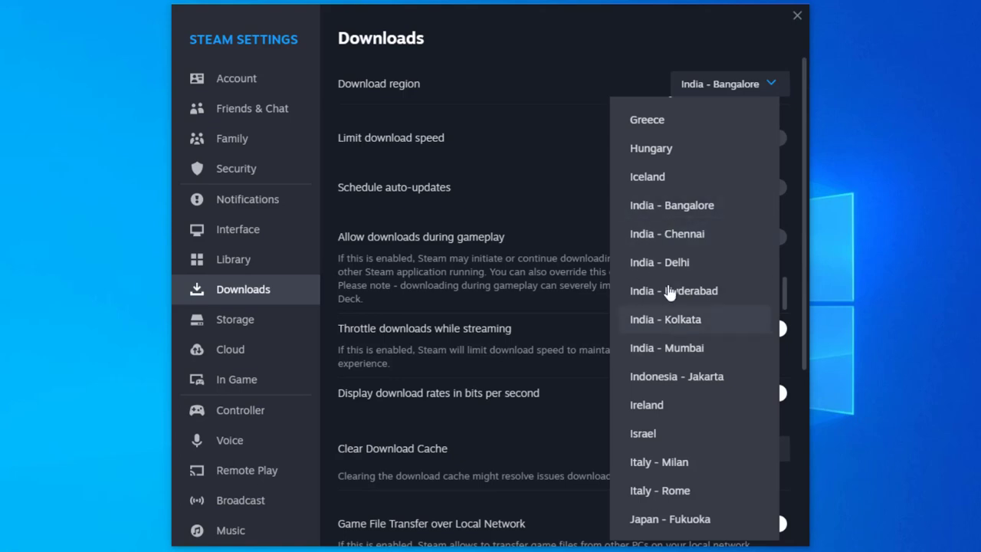
Keep India - Bangalore as the region and switch off 'Throttle downloads while streaming'.
click(749, 87)
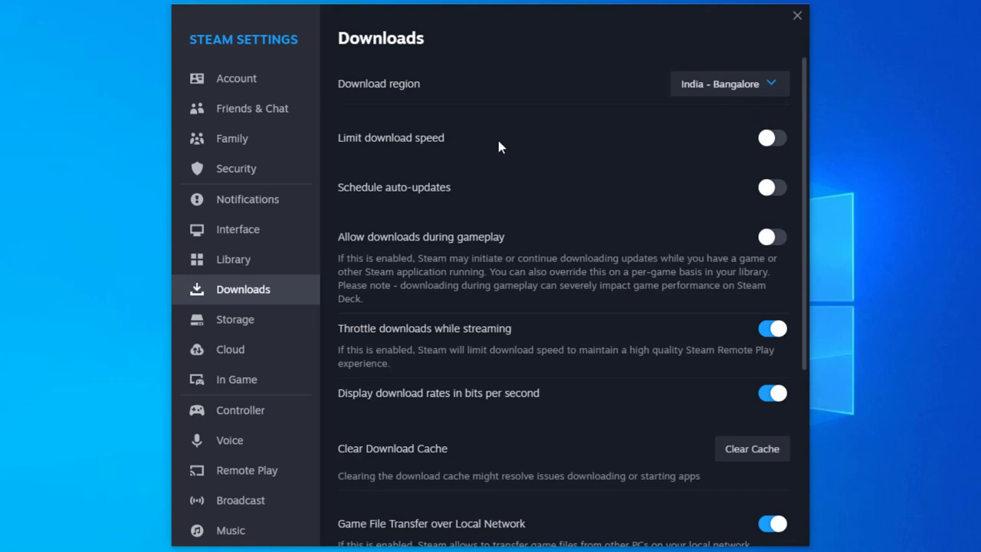
click(774, 337)
scroll(747, 398, down, 3)
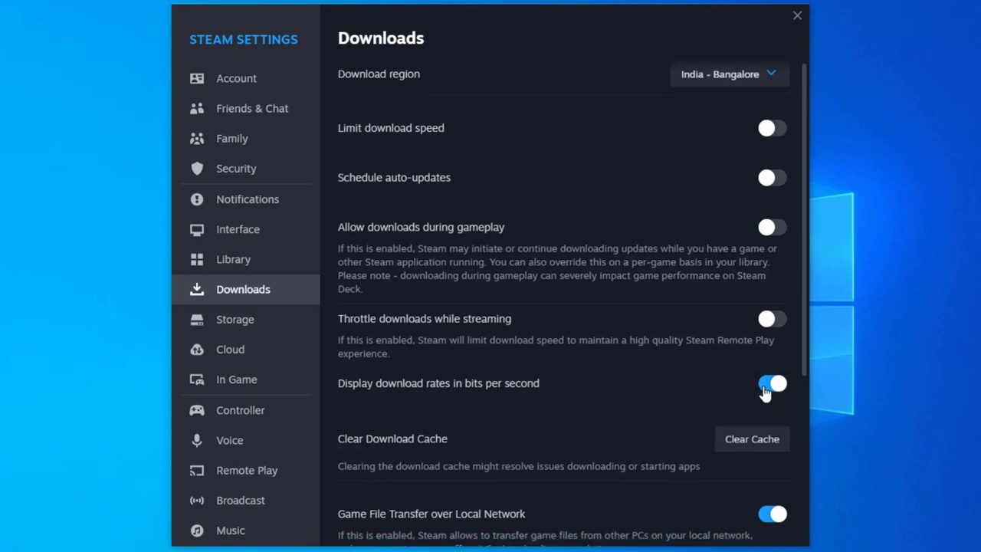
scroll(709, 368, up, 3)
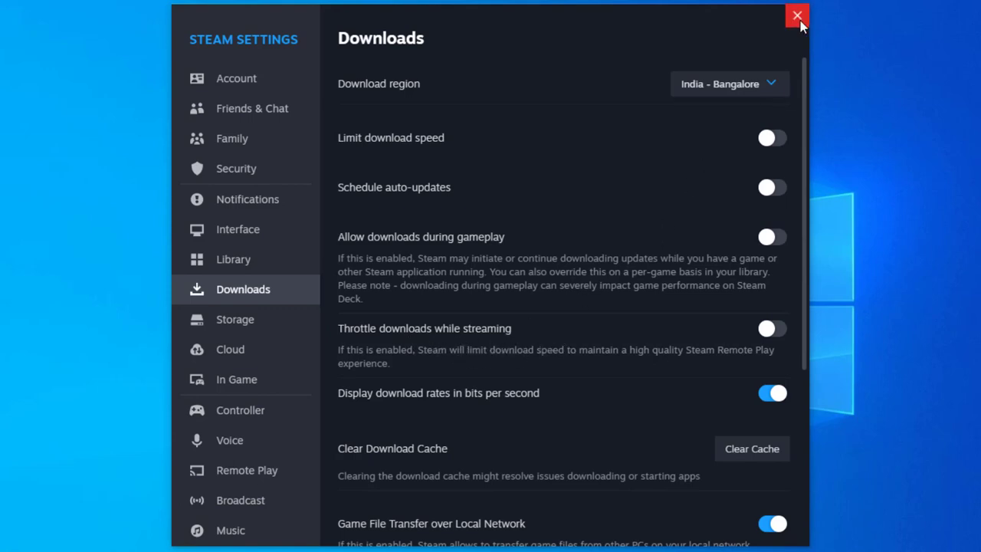
scroll(538, 314, down, 2)
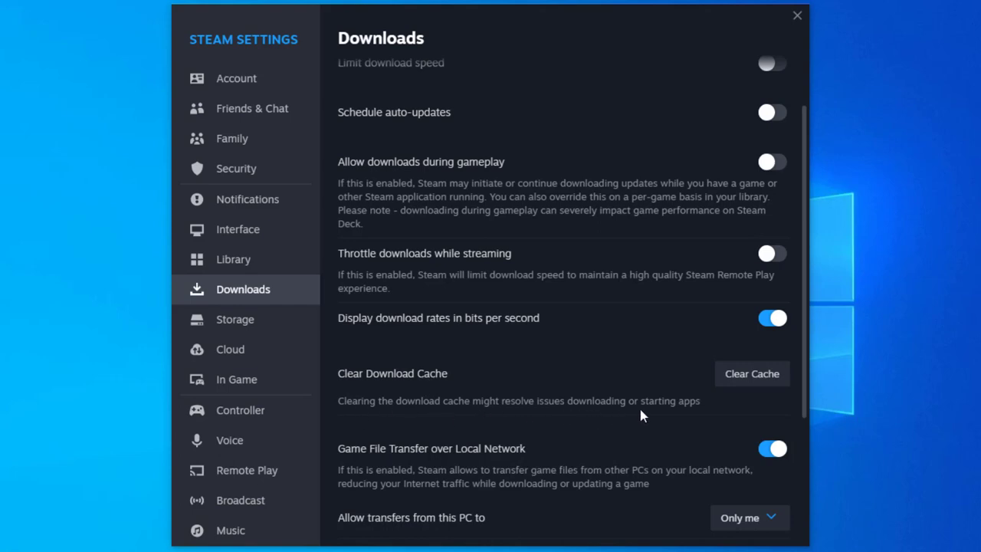
Clear Steam's download cache and confirm the restart.
click(752, 381)
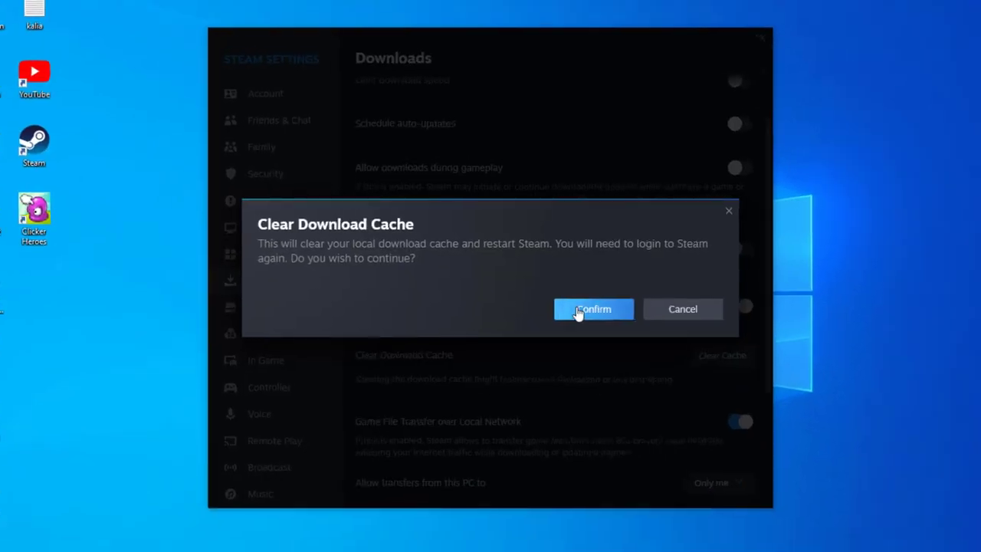
click(602, 326)
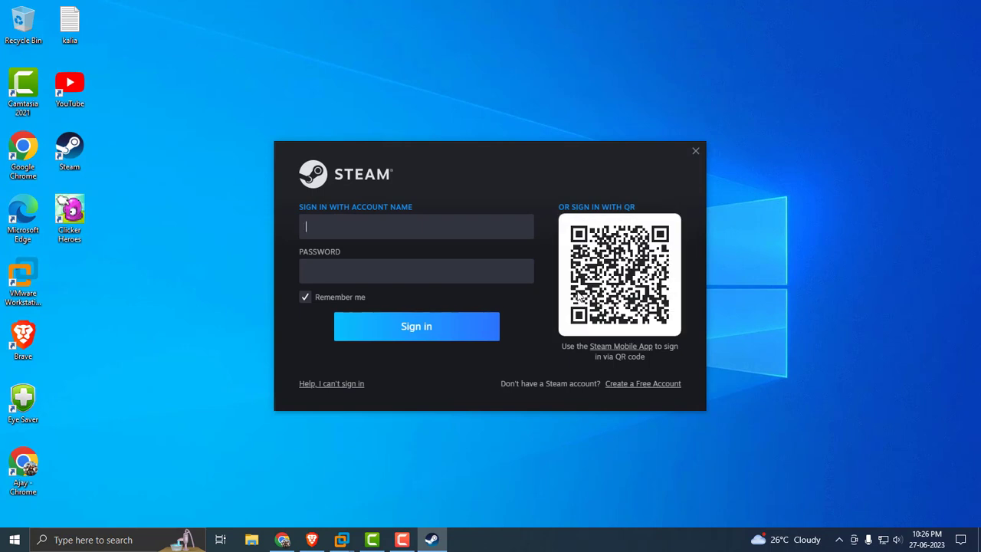
Close the Steam sign-in window and launch Device Manager from a Windows search for 'de'.
click(695, 151)
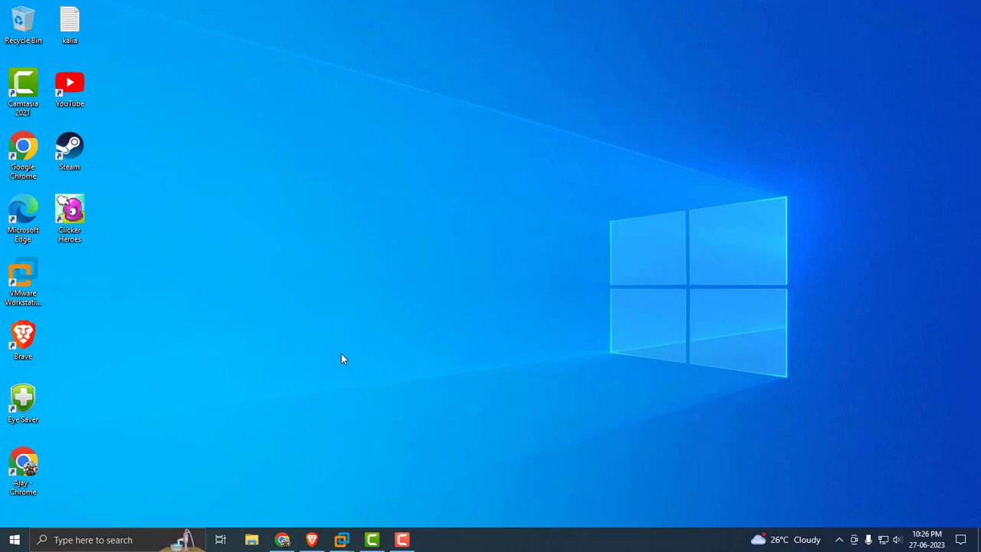
click(119, 539)
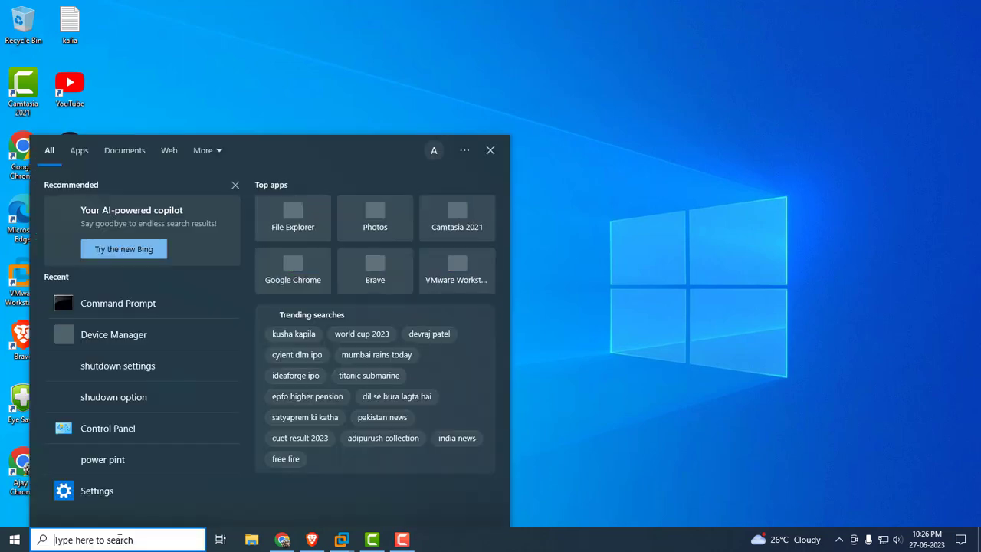
text(de)
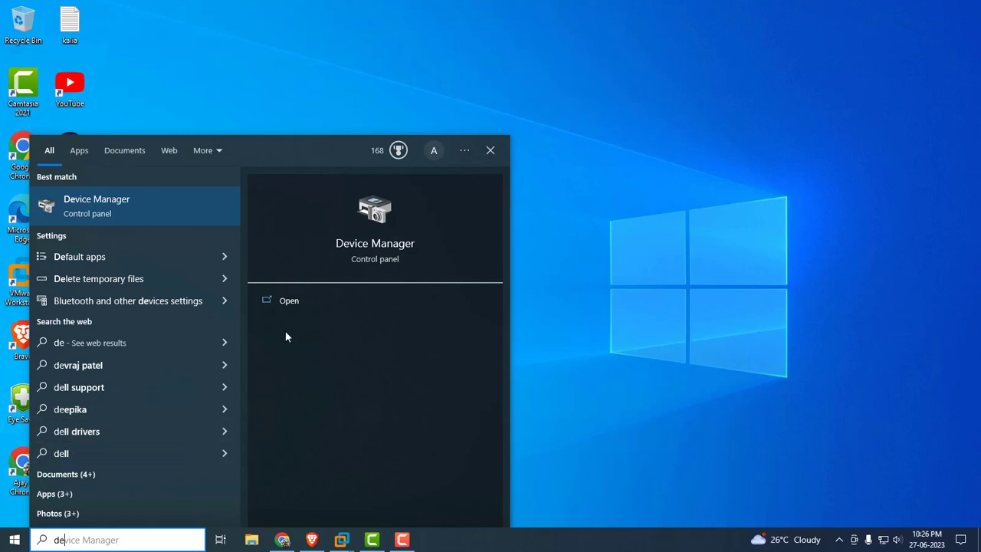
click(285, 298)
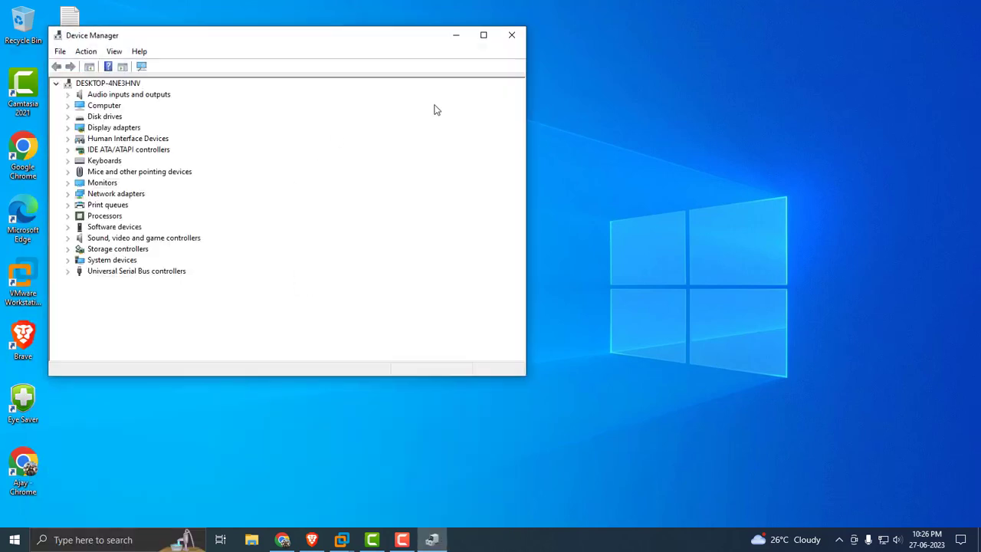
Maximize Device Manager and expand Disk drives to show the CT120BX500SSD1 and CT500BX500SSD1.
click(482, 36)
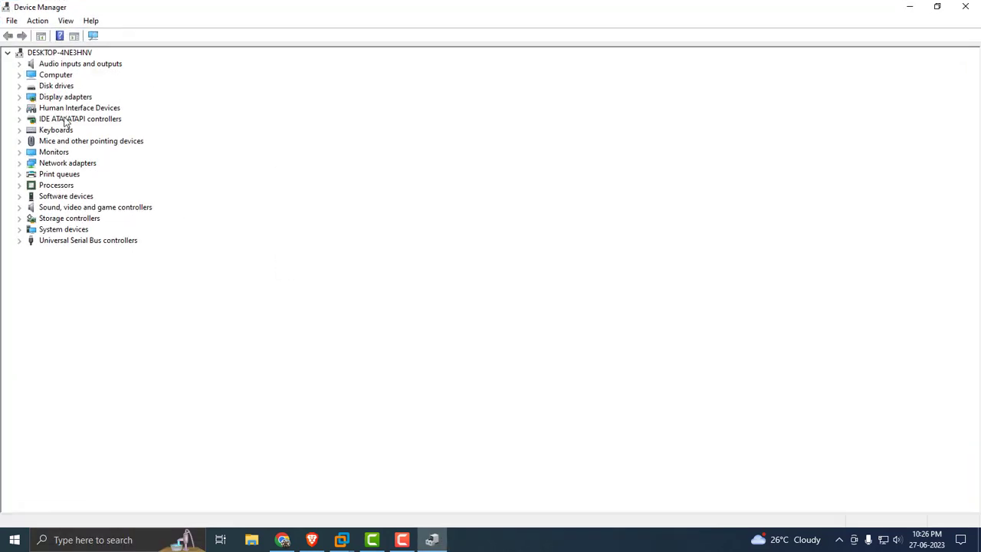
click(46, 89)
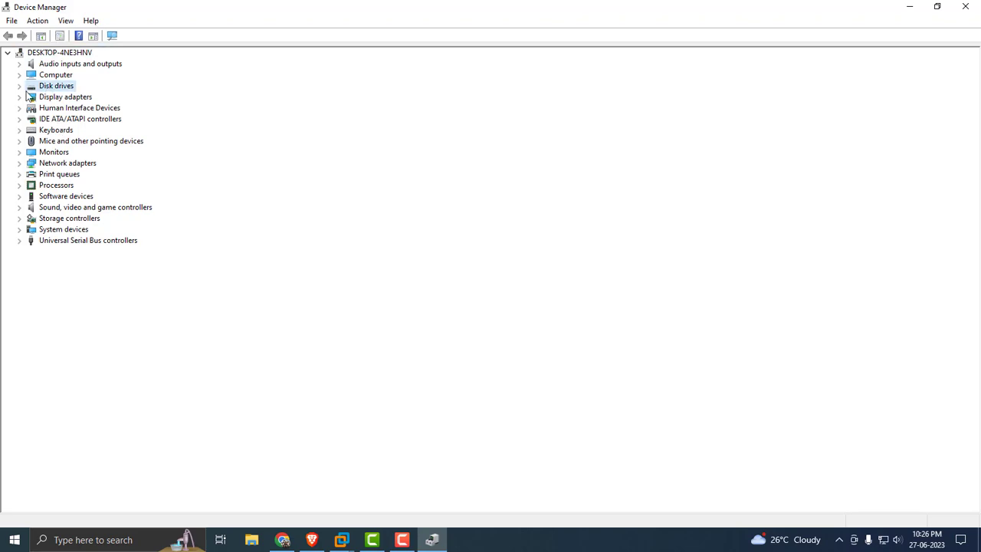
double_click(57, 89)
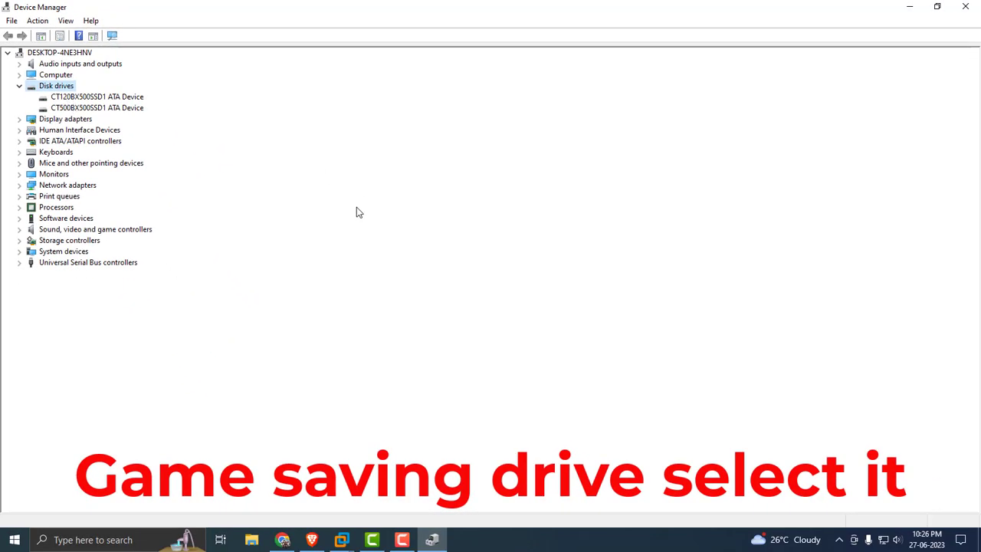
click(252, 540)
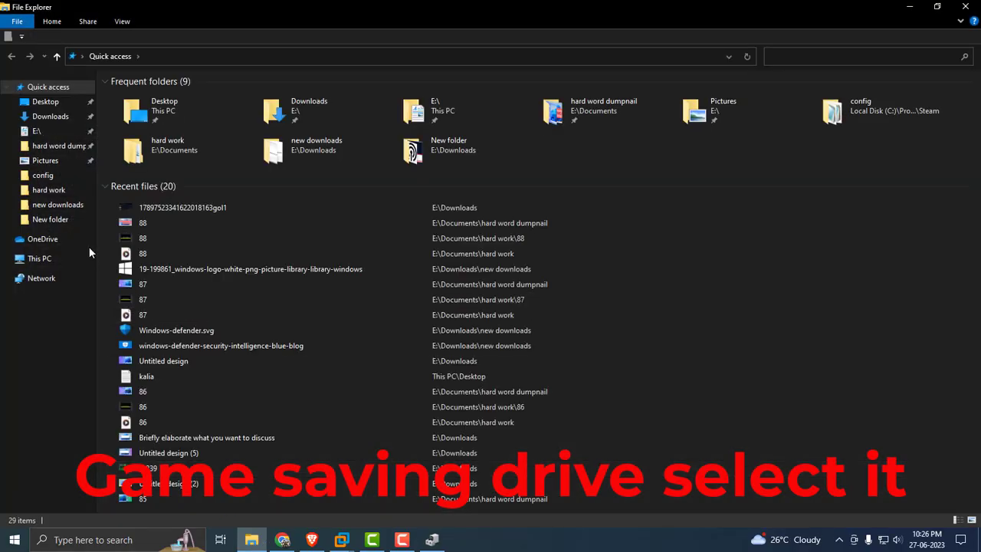
click(52, 258)
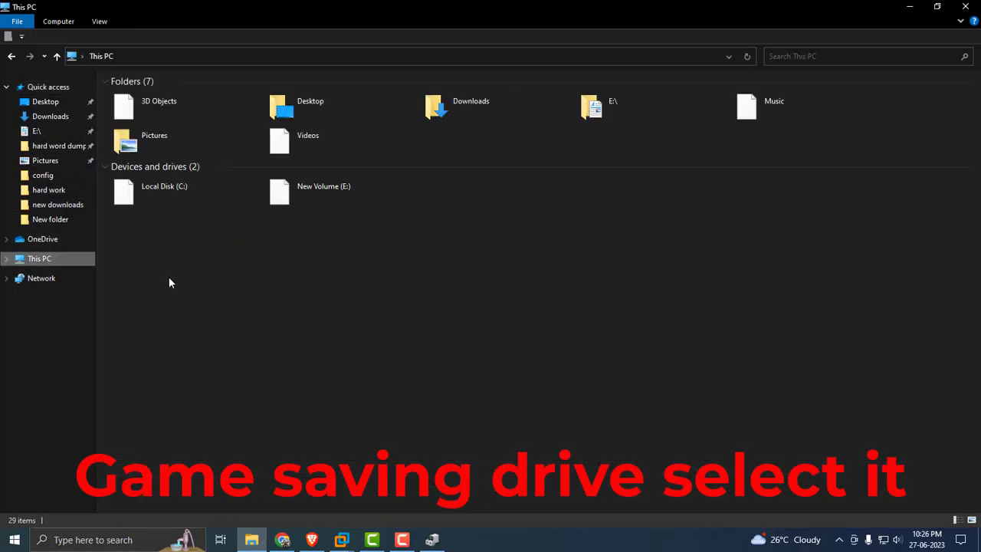
click(294, 201)
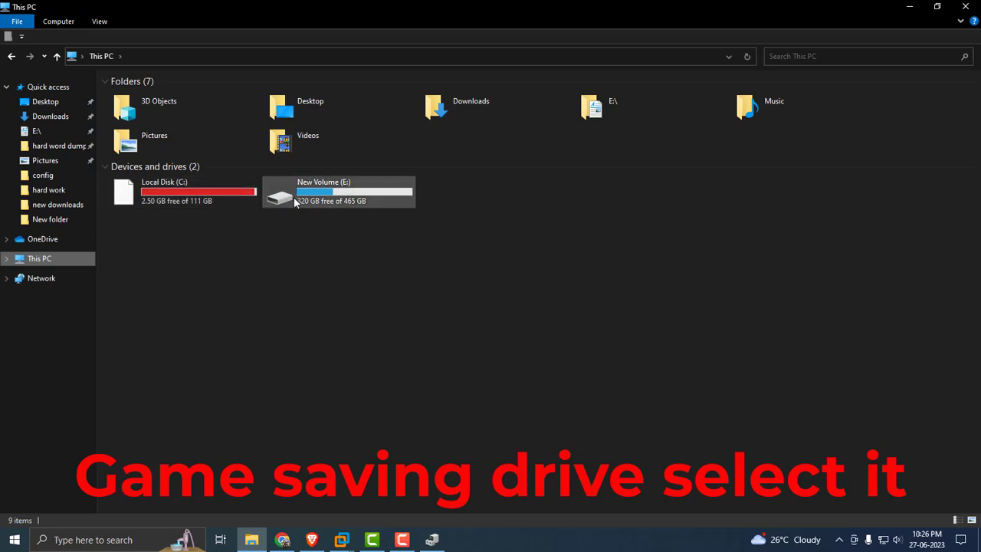
click(965, 7)
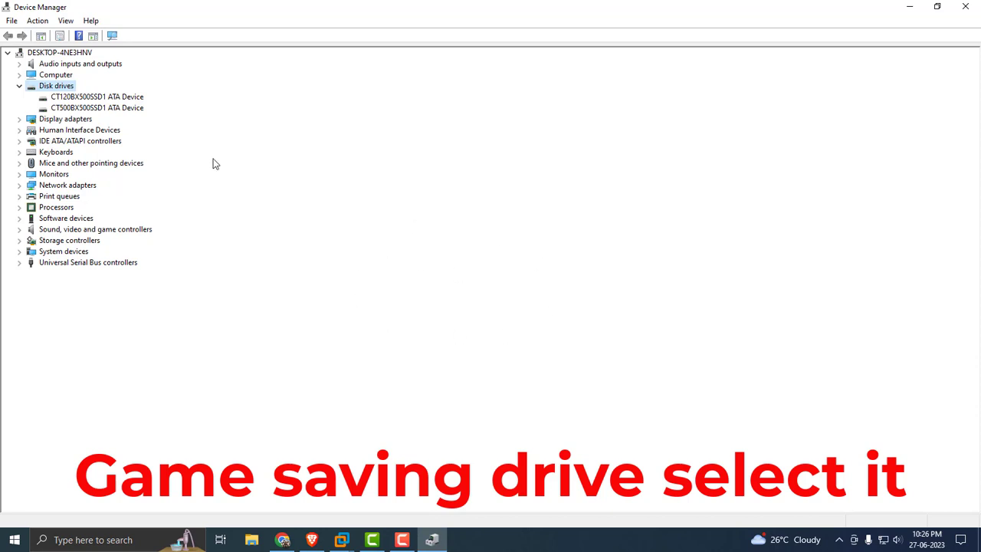
Untick 'Enable write caching on the device' in the CT500BX500SSD1 Properties' Policies tab.
click(86, 108)
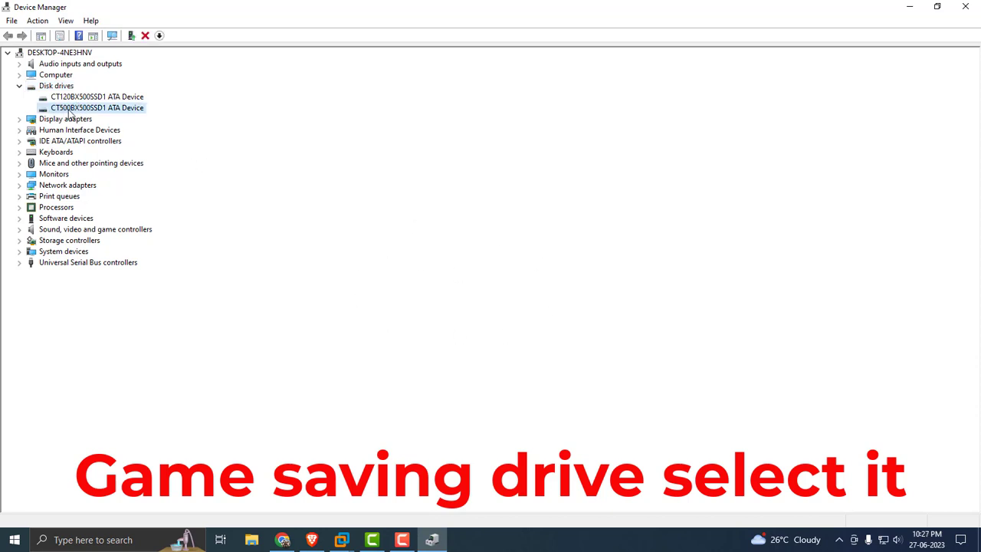
right_click(62, 112)
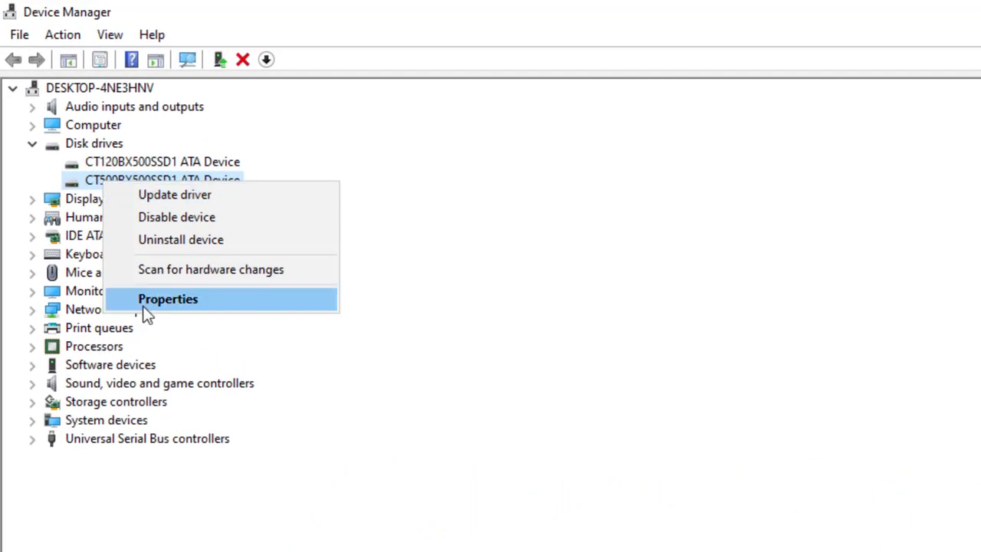
click(144, 307)
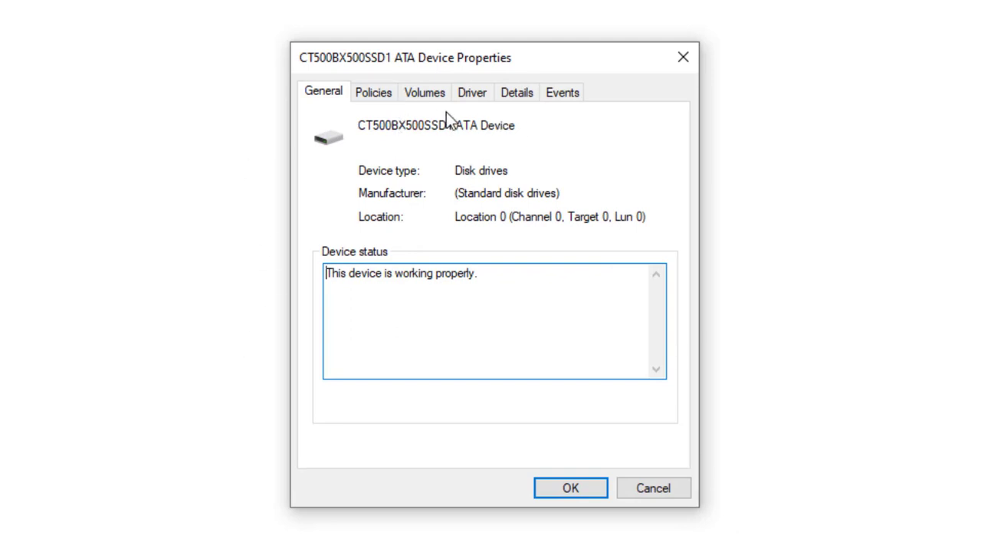
click(375, 101)
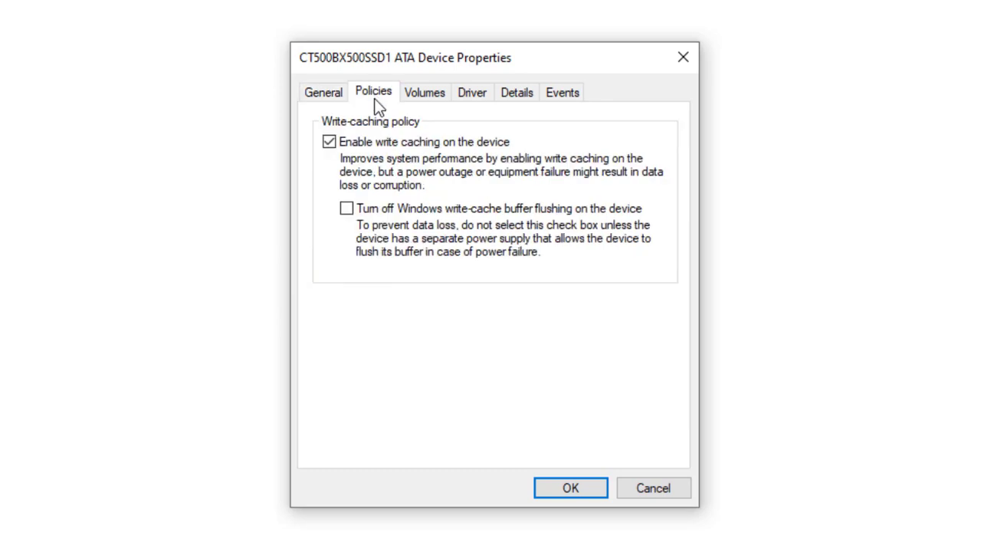
click(331, 147)
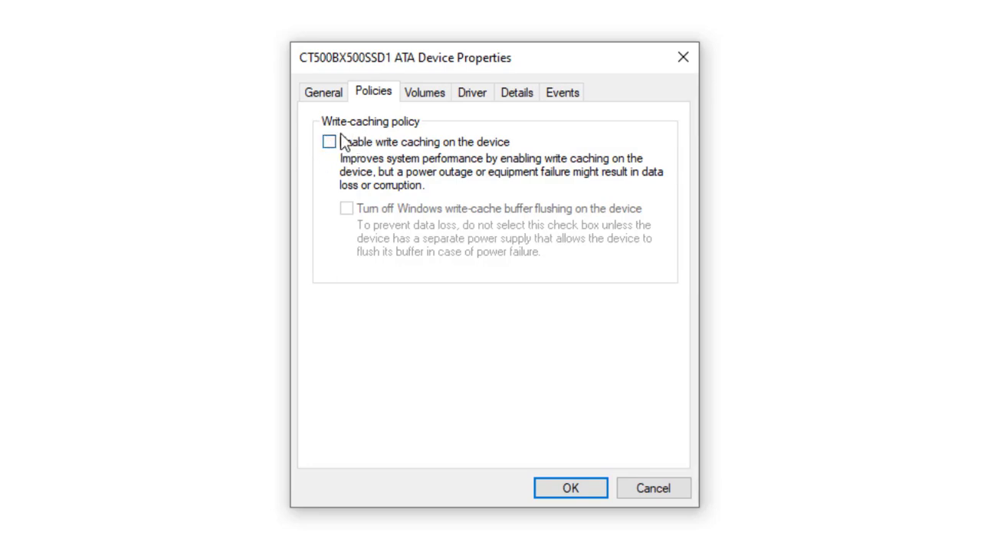
Confirm the drive's properties with OK and close Device Manager.
click(560, 489)
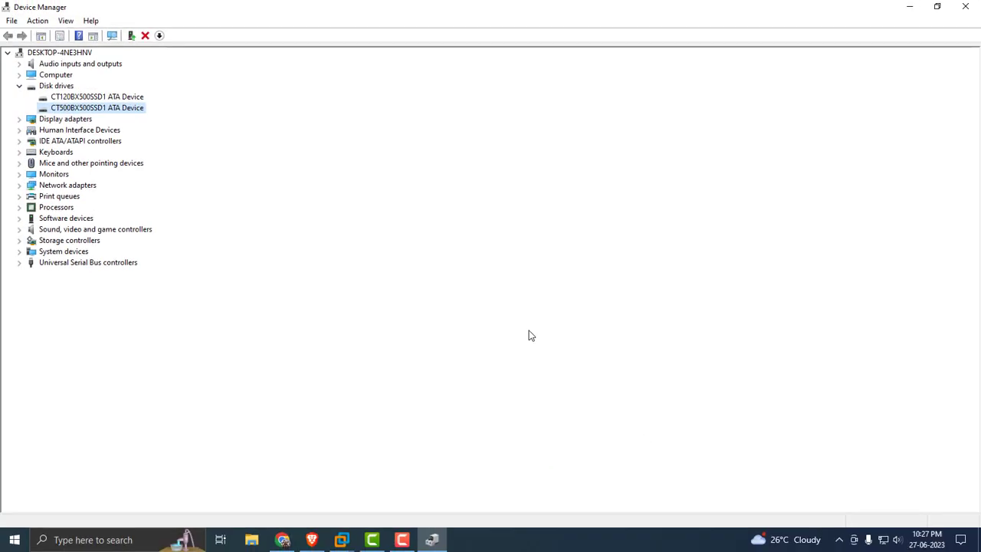
click(972, 6)
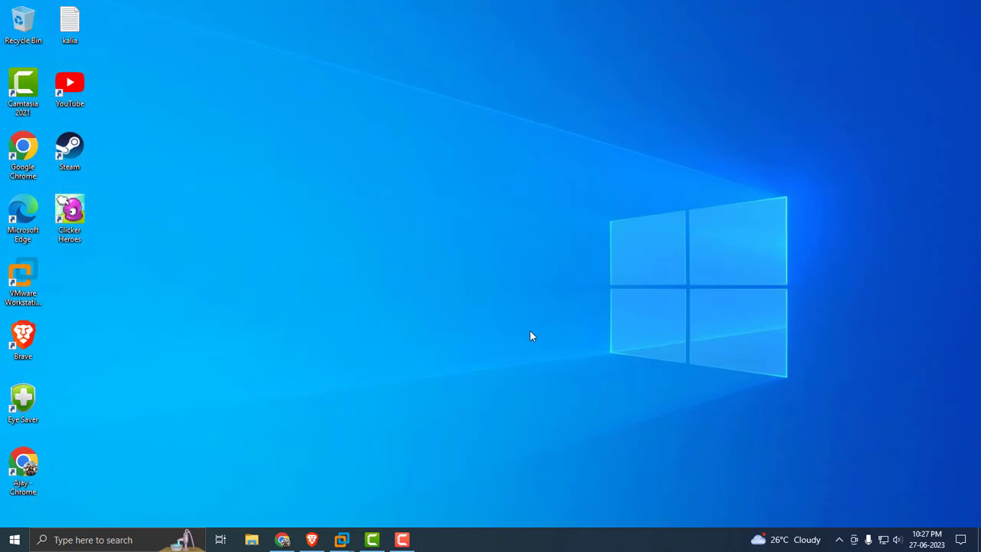